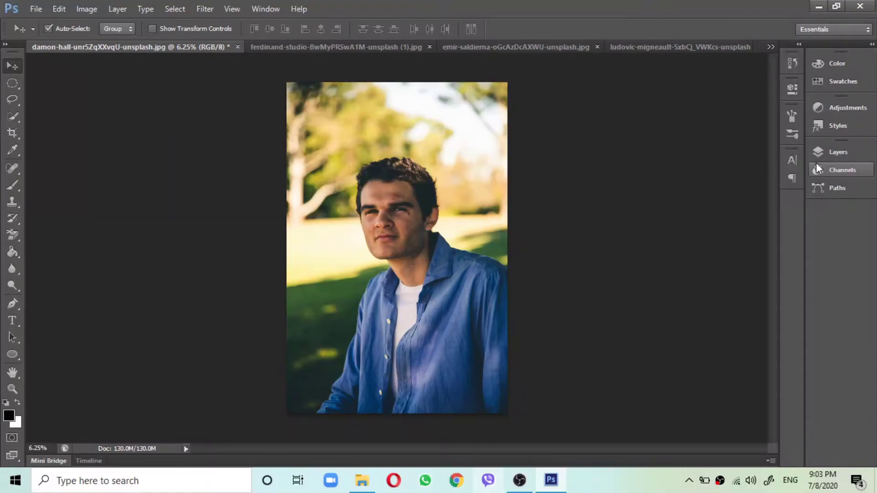
Step: Add a Hue/Saturation adjustment layer from the Layers panel with the targeted adjustment tool active
left_click(817, 161)
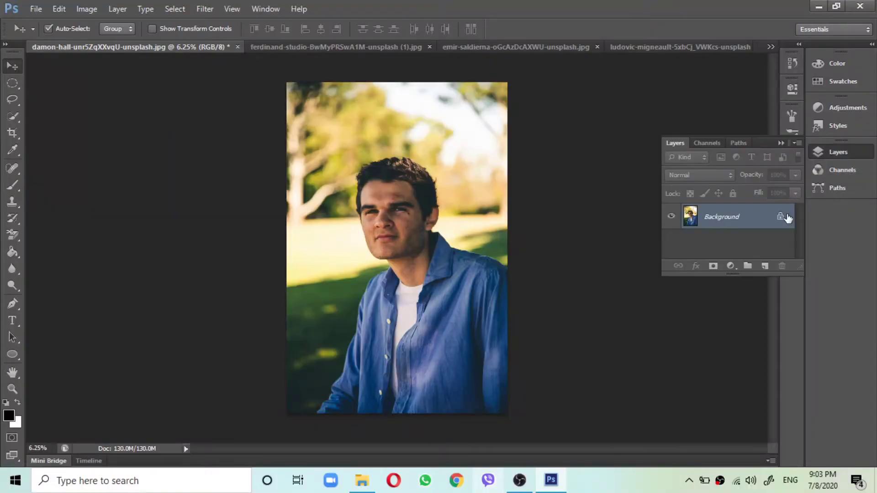
left_click(731, 265)
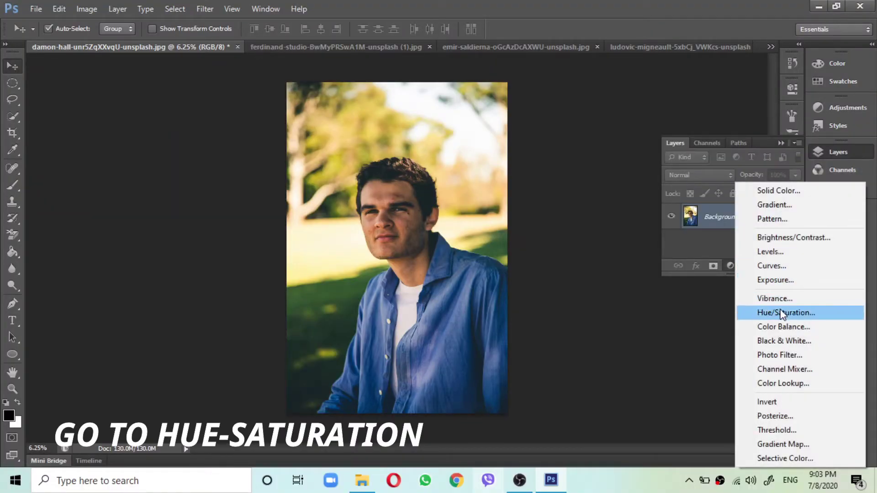
left_click(780, 311)
left_click(611, 137)
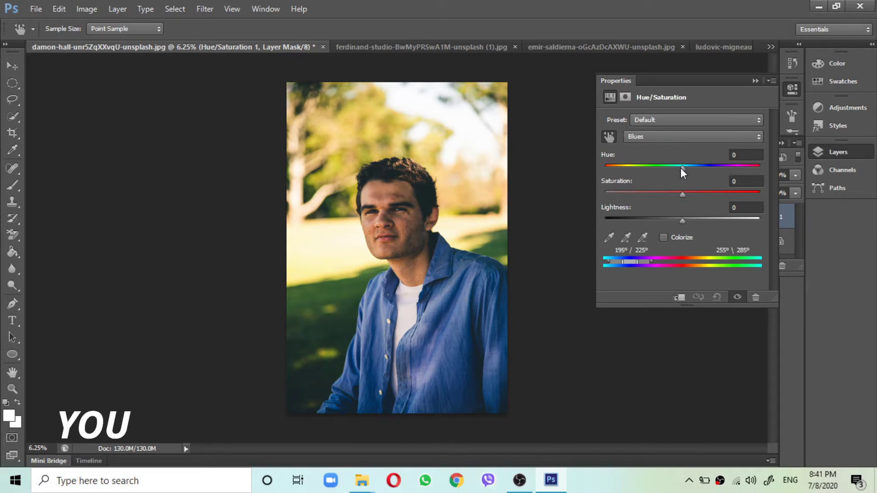
Step: Target Blues with a widened range at Hue -131, Saturation -13, making the shirt olive green
mouse_move(681, 169)
left_mouse_down()
mouse_move(752, 168)
mouse_move(742, 169)
left_mouse_up()
mouse_move(690, 193)
left_mouse_down()
mouse_move(750, 192)
mouse_move(731, 199)
left_mouse_up()
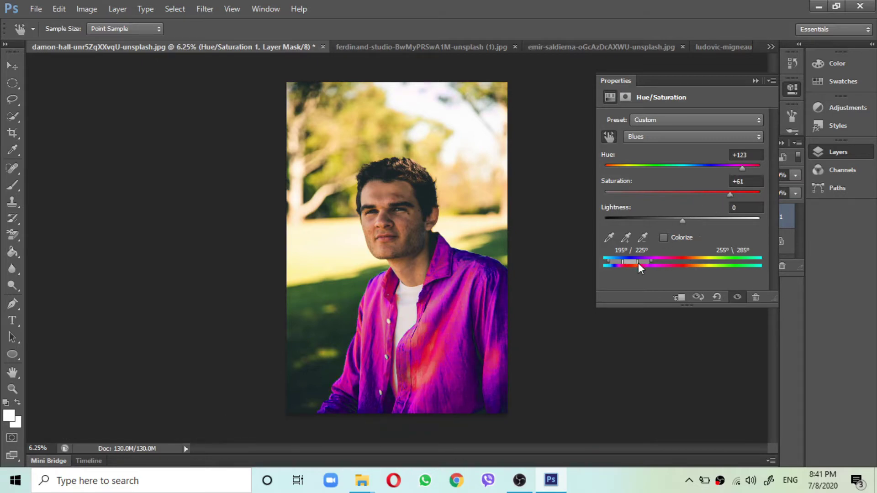
left_click_drag(642, 262, 618, 262)
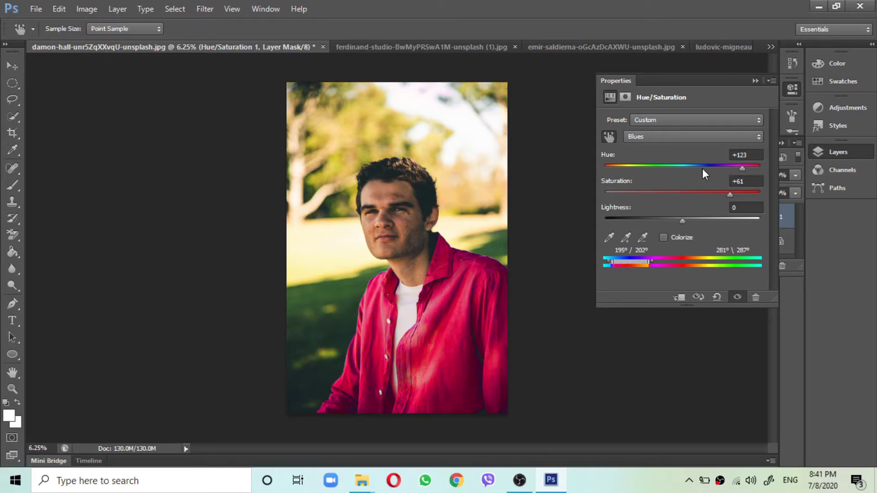
left_click_drag(739, 166, 634, 184)
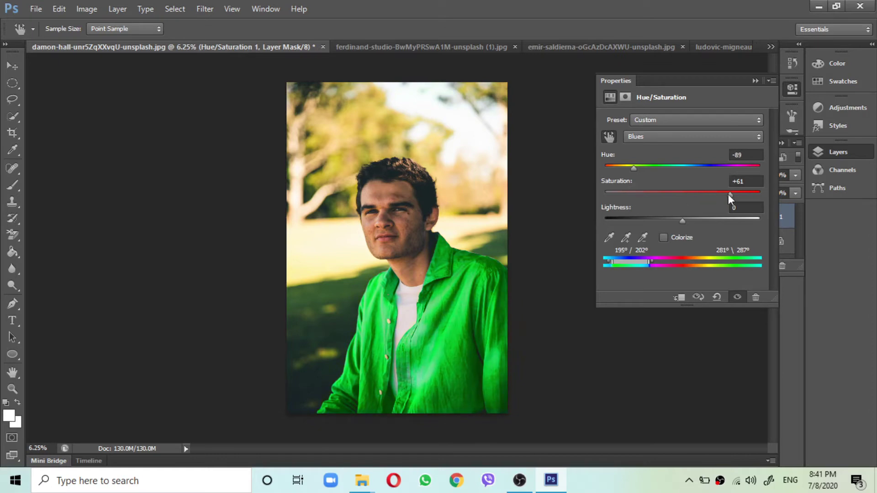
mouse_move(724, 195)
left_mouse_down()
mouse_move(658, 197)
mouse_move(667, 171)
mouse_move(726, 168)
mouse_move(613, 173)
mouse_move(621, 172)
left_mouse_up()
left_click_drag(658, 195, 672, 194)
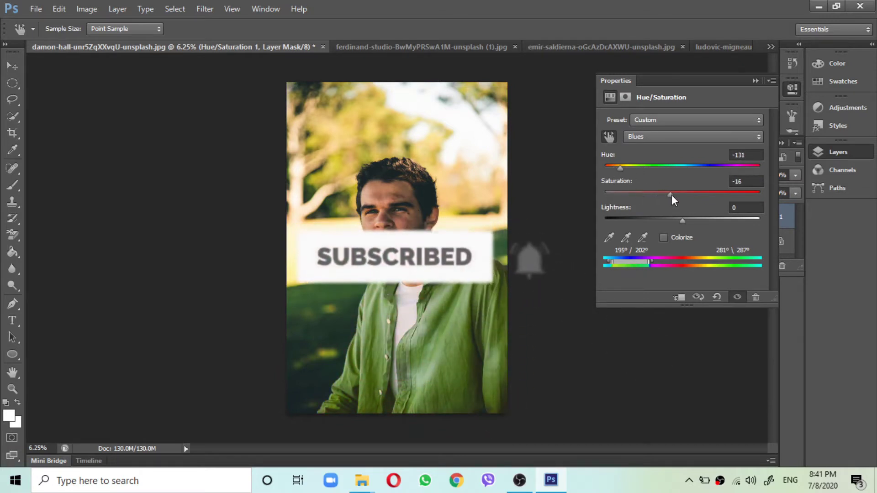
left_click(755, 80)
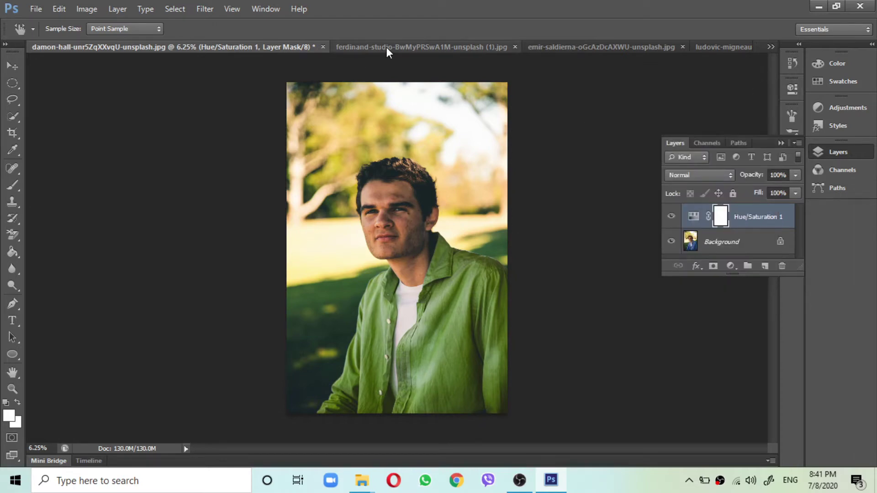
Step: In the ferdinand-studio photo, add a Hue/Saturation layer with the targeted adjustment tool active
left_click(481, 48)
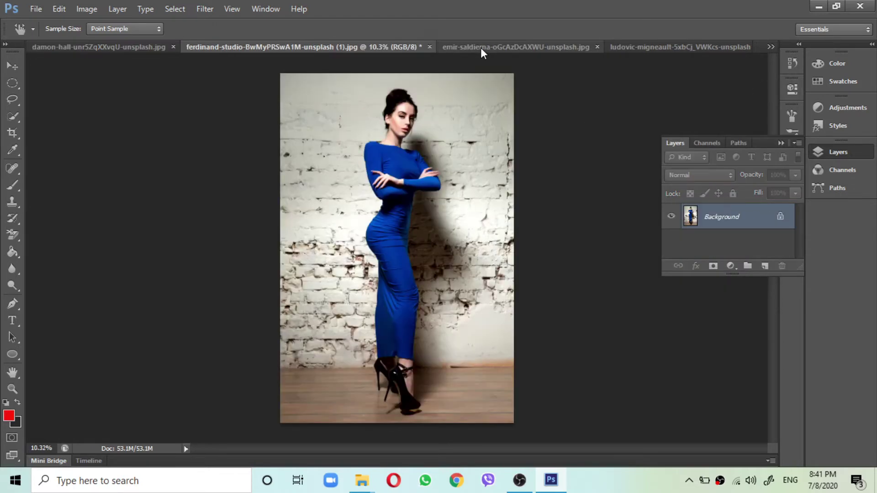
left_click(730, 266)
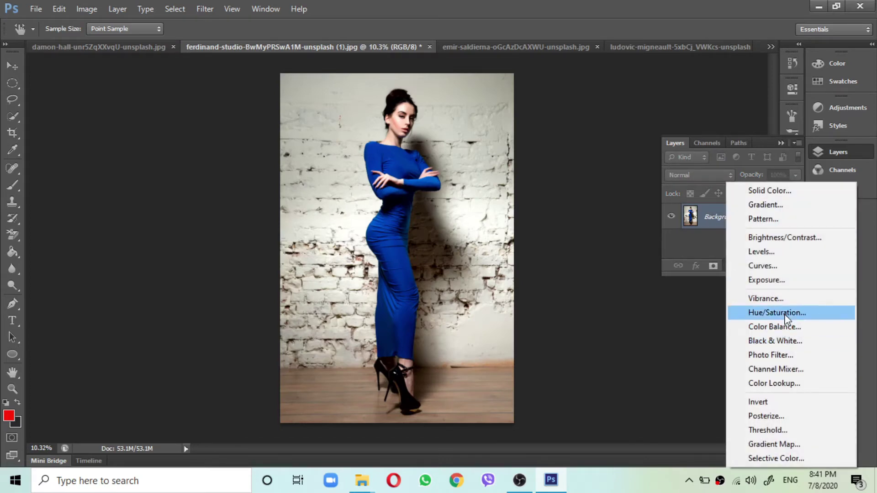
left_click(785, 313)
left_click(609, 136)
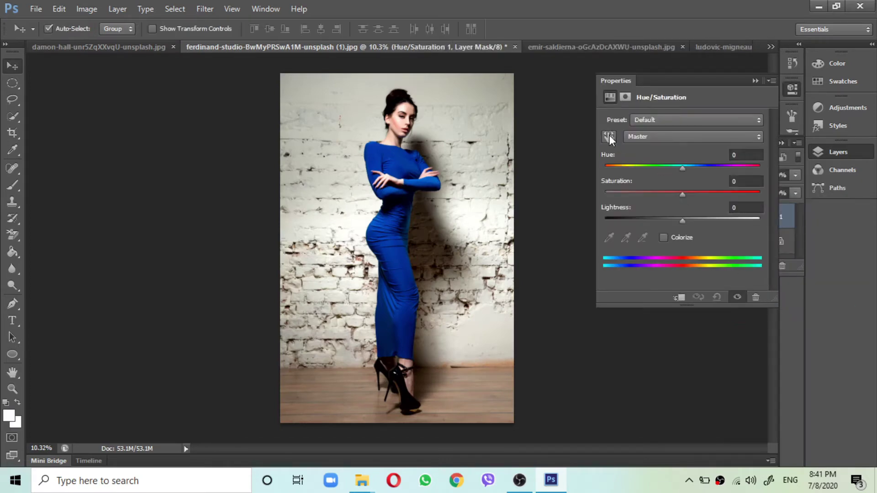
Step: Sample the dress to target Blues, widen the range, and try a strong hue shift
left_click(401, 239)
left_click_drag(682, 168, 754, 169)
left_click_drag(683, 194, 686, 195)
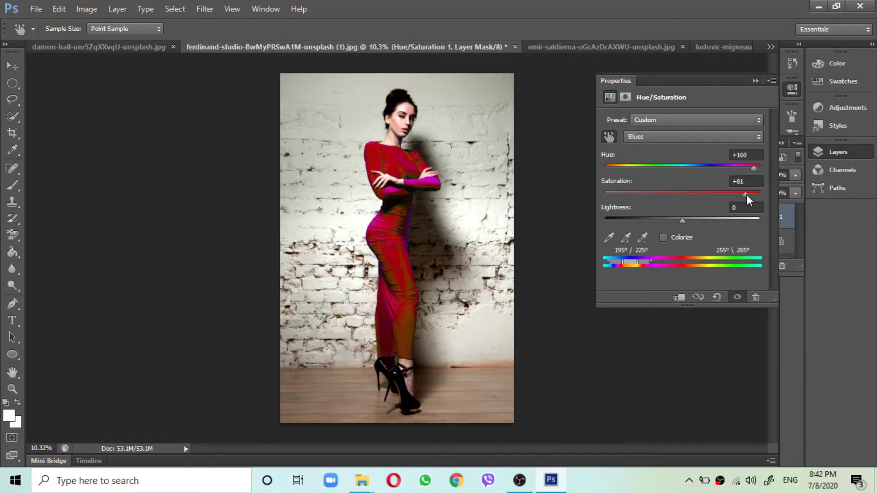
left_click_drag(755, 169, 759, 168)
left_click_drag(677, 218, 677, 218)
mouse_move(637, 262)
left_mouse_down()
mouse_move(647, 262)
mouse_move(616, 266)
left_mouse_up()
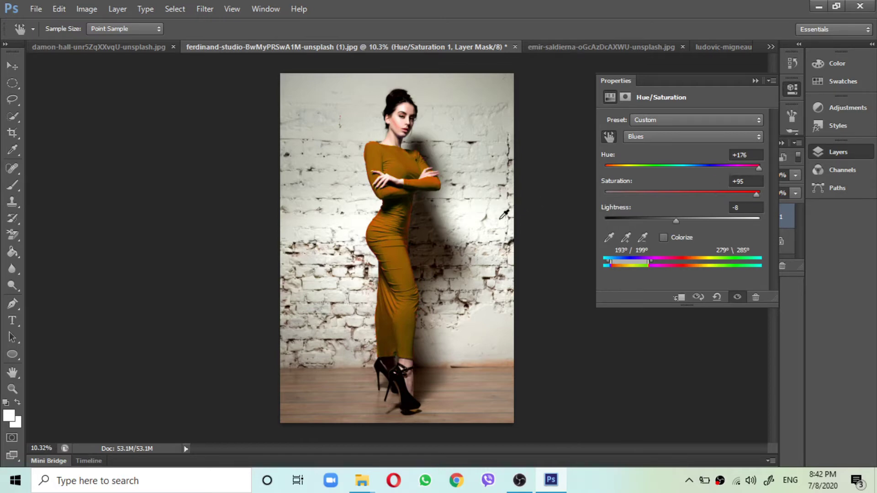
scroll(504, 215, "up", 2)
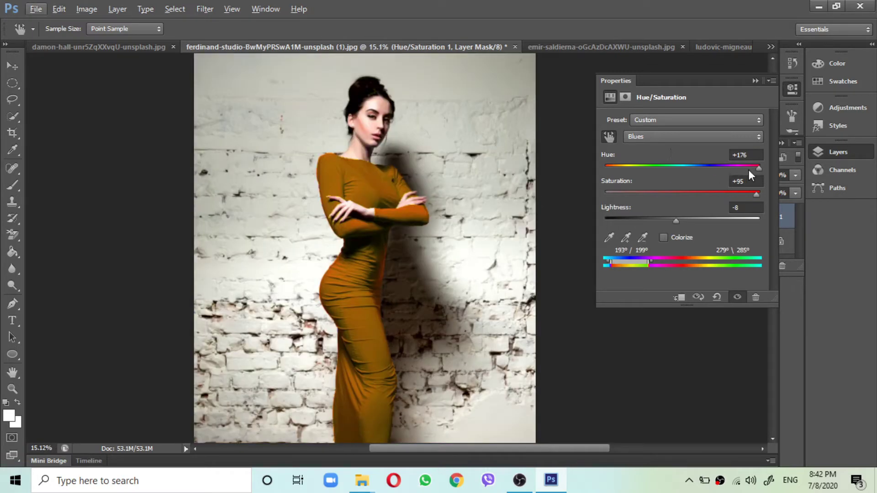
Step: Settle the dress on green with Hue -60, Saturation -27, Lightness -5
left_click_drag(749, 170, 690, 169)
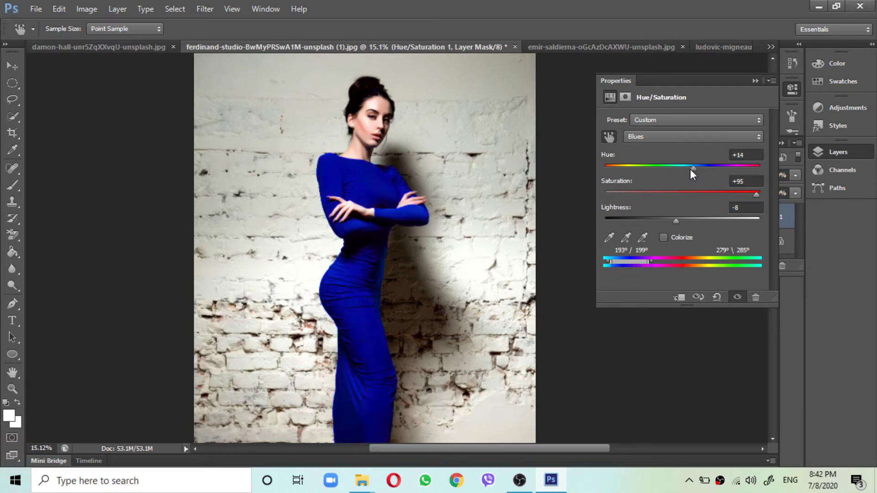
left_click_drag(691, 169, 658, 169)
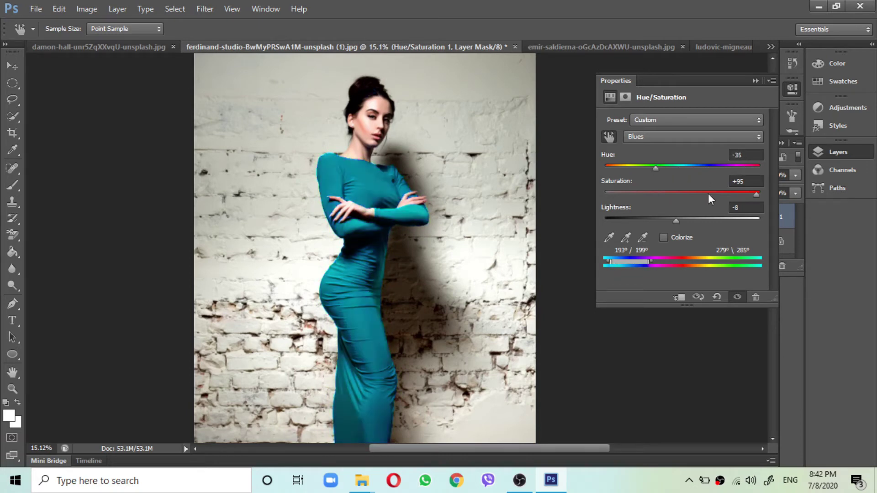
mouse_move(713, 193)
left_mouse_down()
mouse_move(663, 195)
mouse_move(647, 218)
mouse_move(656, 218)
left_mouse_up()
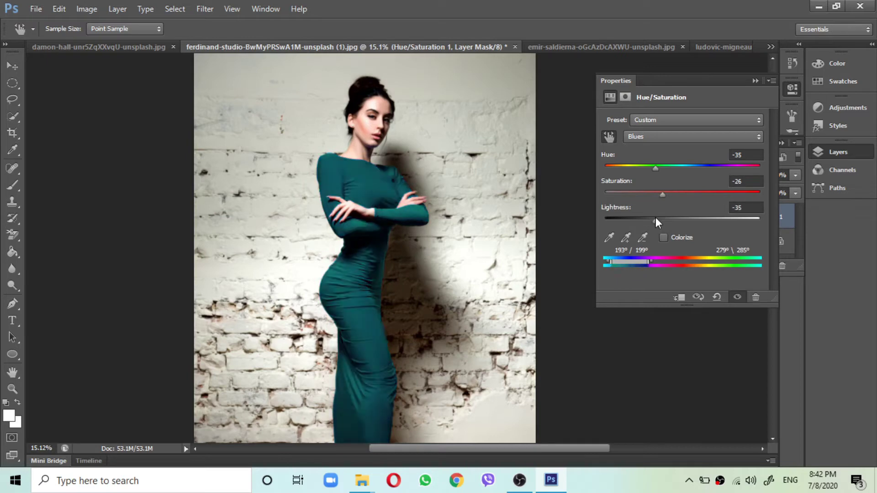
mouse_move(649, 169)
left_mouse_down()
mouse_move(677, 193)
mouse_move(703, 169)
mouse_move(729, 169)
mouse_move(658, 169)
mouse_move(702, 195)
left_mouse_up()
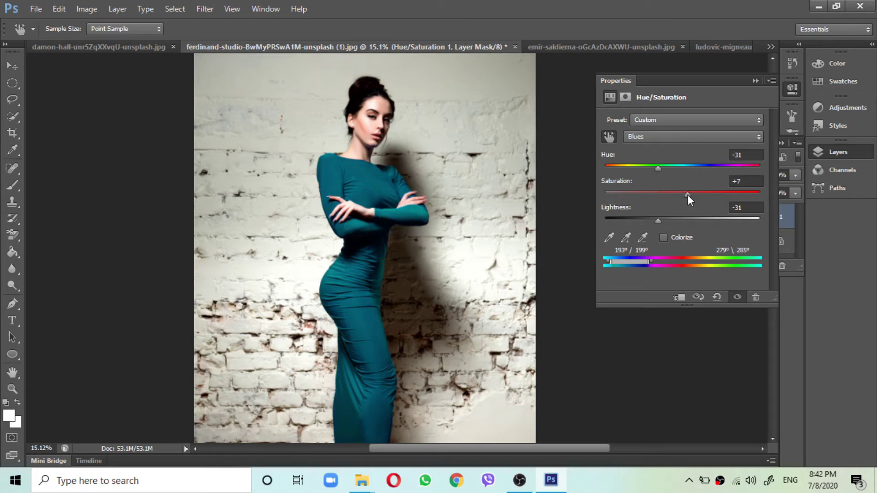
left_click_drag(662, 219, 678, 220)
mouse_move(656, 169)
left_mouse_down()
mouse_move(643, 169)
mouse_move(665, 193)
mouse_move(654, 190)
left_mouse_up()
left_click(754, 80)
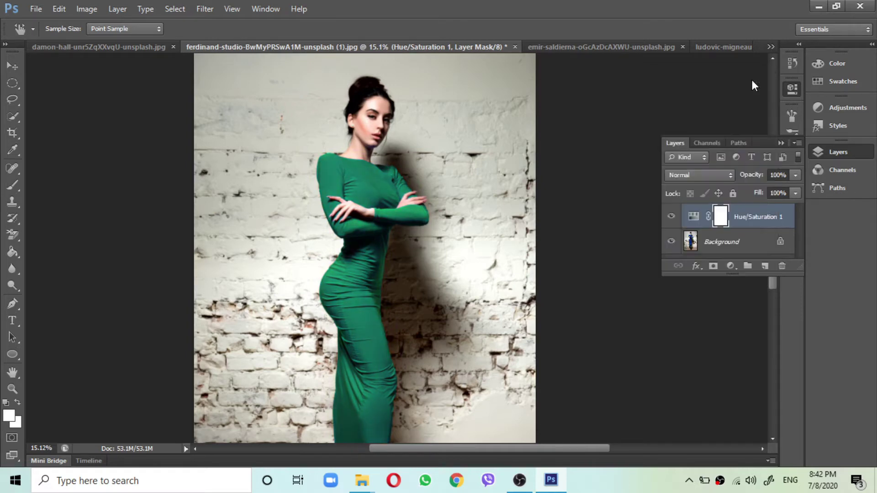
Step: In the navy T-shirt photo, add a Hue/Saturation layer and sample the shirt to target Blues
left_click(640, 50)
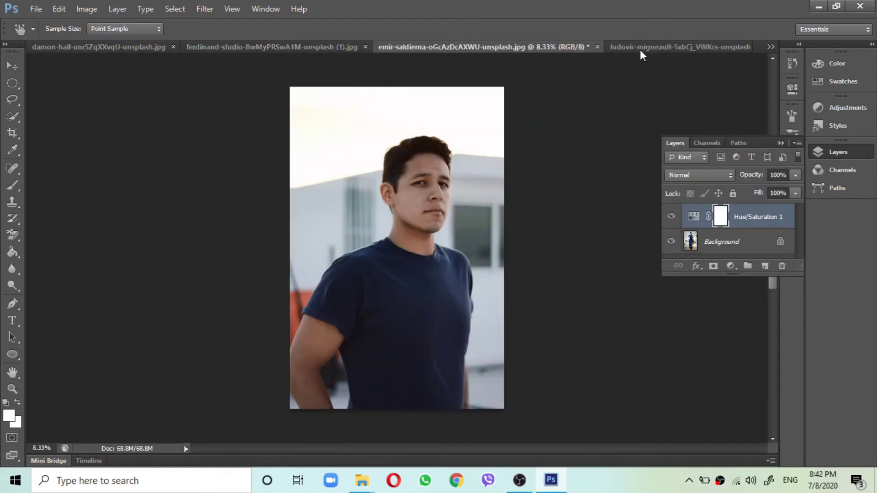
left_click(734, 267)
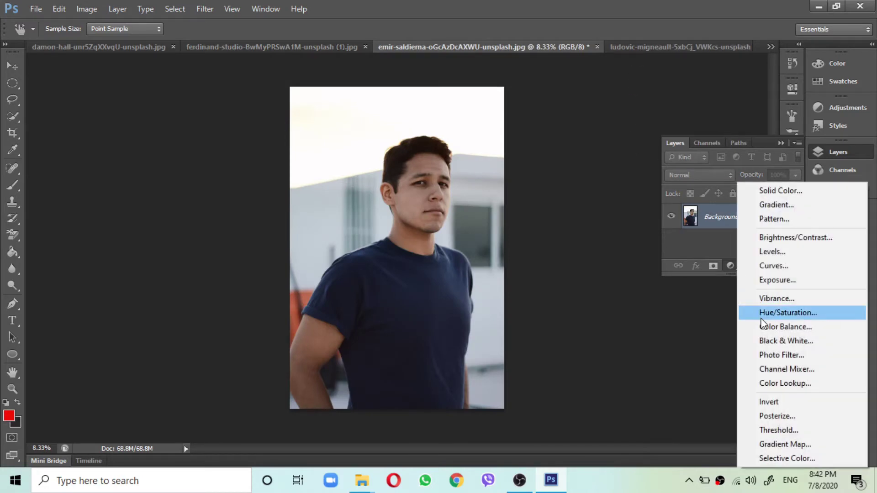
left_click(770, 312)
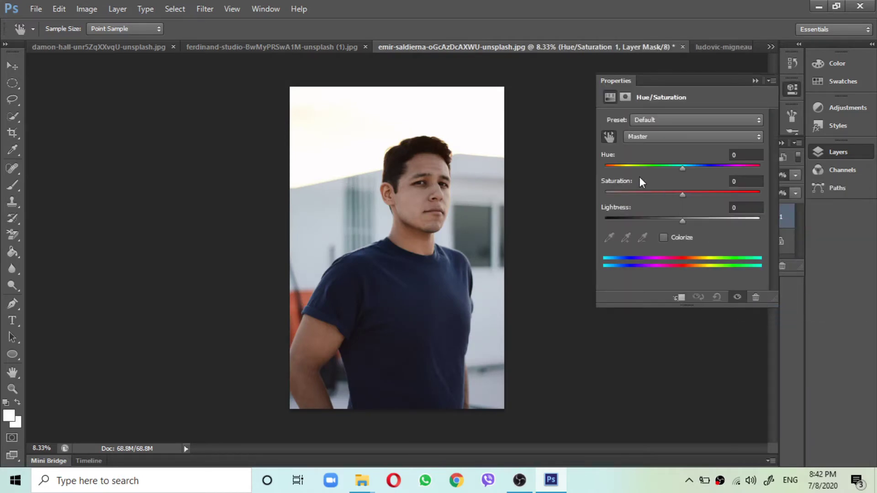
left_click(612, 135)
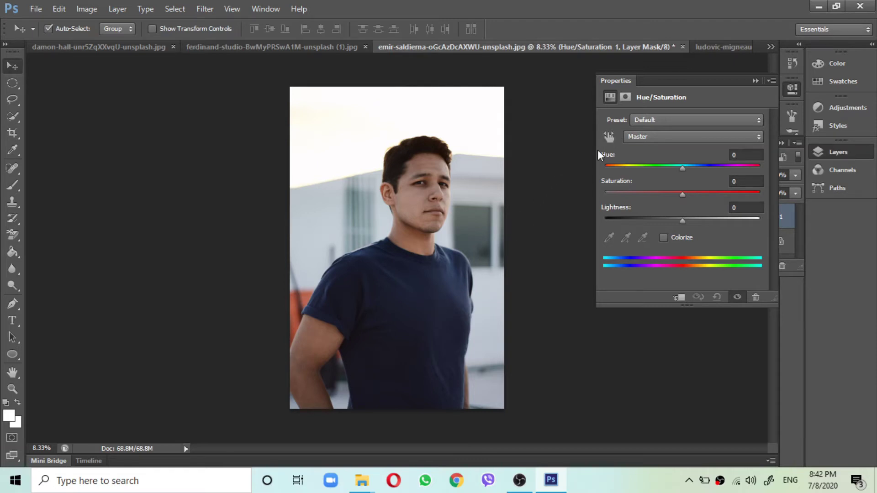
left_click(610, 137)
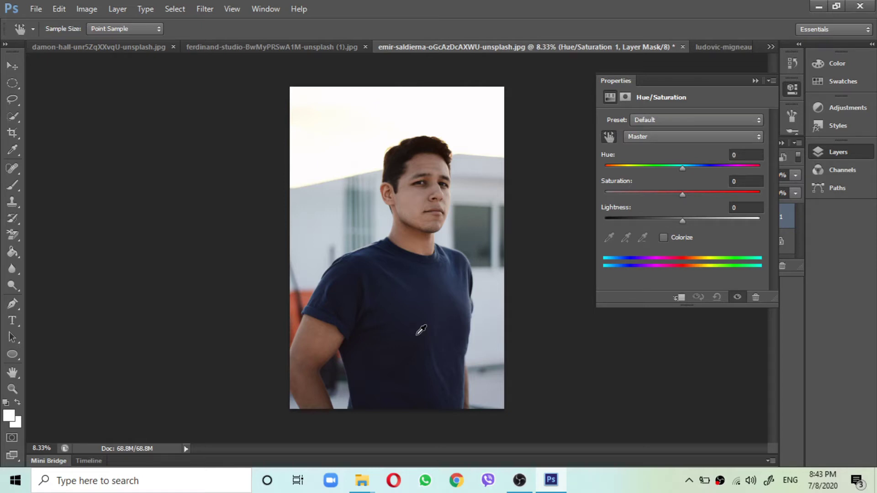
left_click(417, 334)
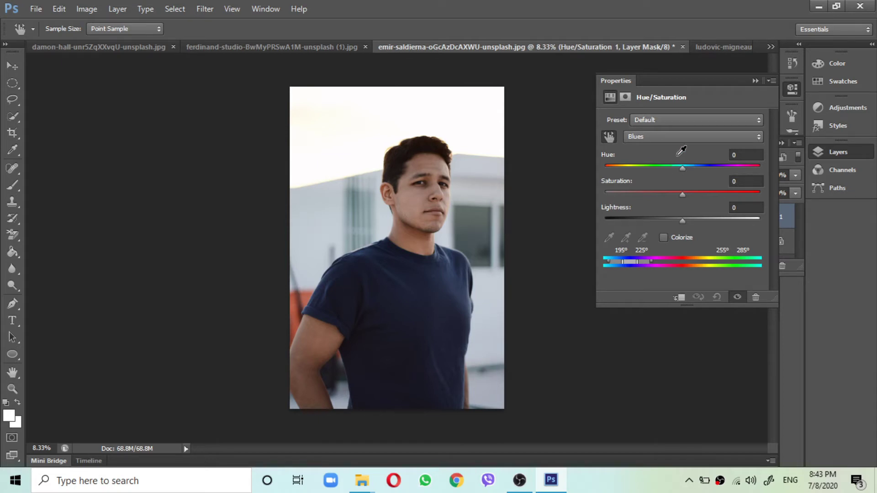
Step: Narrow Blues to about 195°/200°–266°/272° with Hue -40, Saturation -39 for a muted dark teal
left_click(436, 314)
left_click_drag(683, 169, 760, 168)
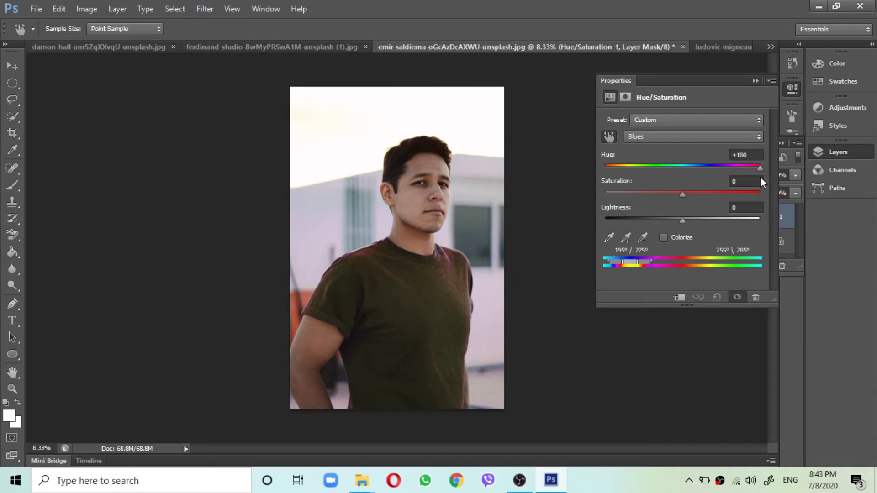
left_click_drag(683, 194, 737, 194)
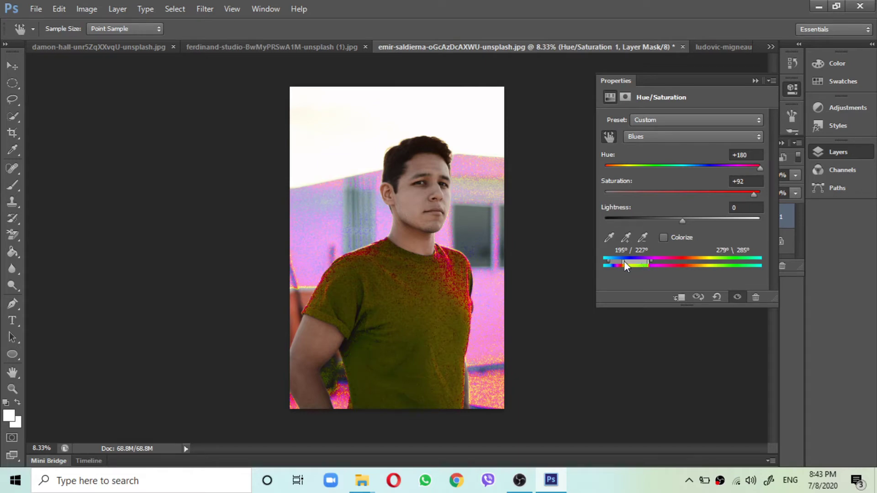
left_click_drag(630, 262, 613, 262)
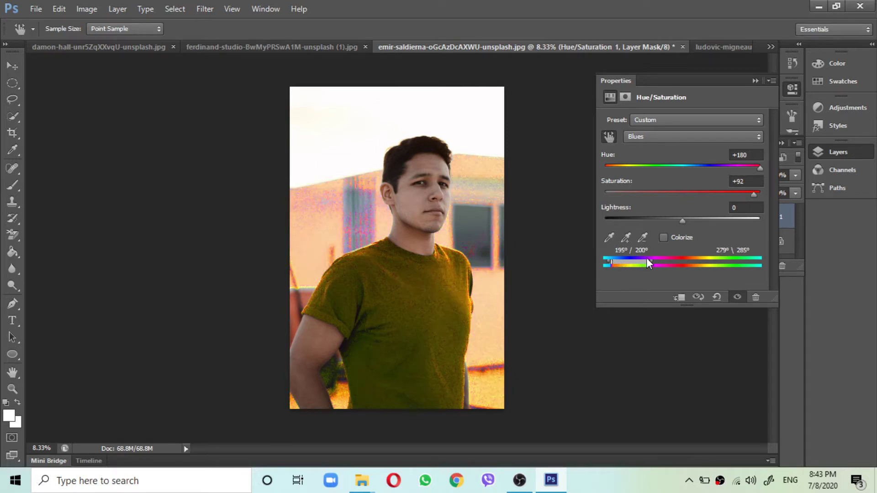
left_click_drag(651, 261, 651, 262)
left_click_drag(735, 166, 693, 168)
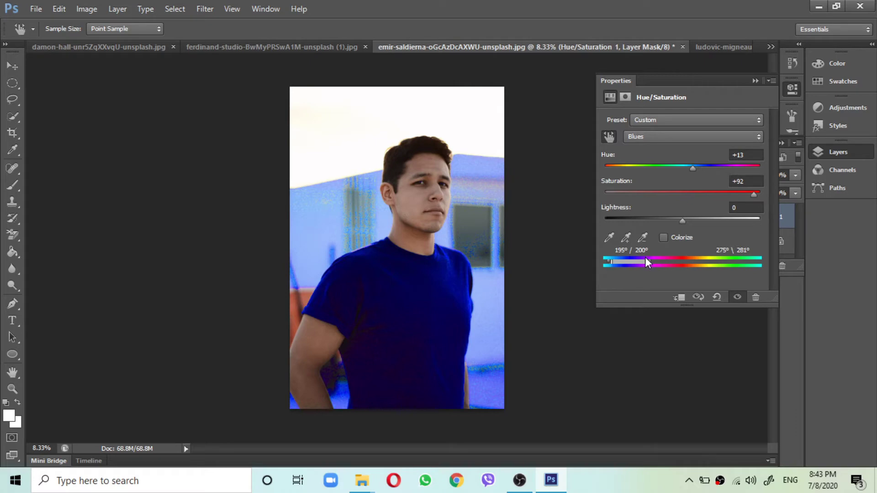
left_click_drag(649, 261, 643, 260)
left_click_drag(691, 169, 627, 171)
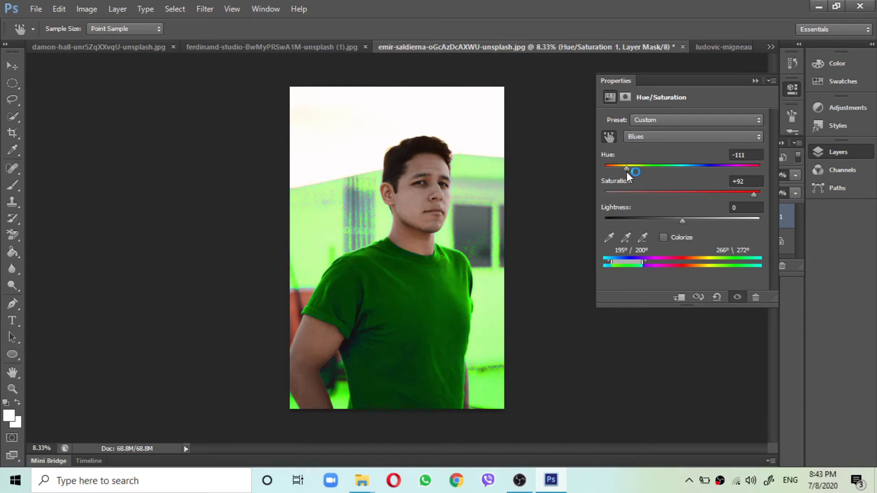
mouse_move(730, 199)
left_mouse_down()
mouse_move(700, 192)
mouse_move(737, 169)
mouse_move(615, 173)
mouse_move(756, 169)
mouse_move(651, 179)
left_mouse_up()
Step: Experiment with hue, saturation and lightness on the navy shirt's Blues
mouse_move(697, 196)
left_mouse_down()
mouse_move(716, 197)
mouse_move(652, 201)
left_mouse_up()
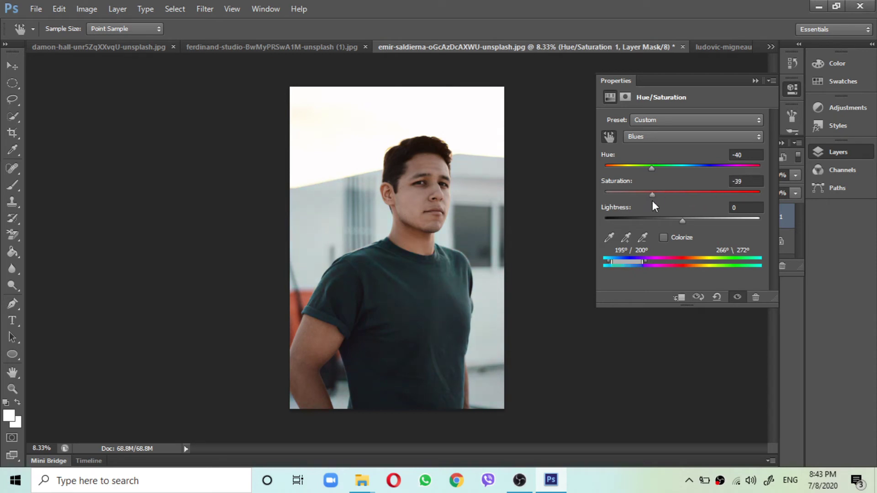
left_click_drag(652, 169, 675, 170)
left_click_drag(652, 194, 718, 195)
mouse_move(692, 169)
left_mouse_down()
mouse_move(619, 167)
mouse_move(635, 171)
left_mouse_up()
left_click_drag(661, 220, 706, 221)
Step: Set Hue -154, Saturation +7, Lightness -21 for dark olive, then switch to the grey-shirt photo
left_click(677, 193)
mouse_move(659, 168)
left_mouse_down()
mouse_move(687, 169)
mouse_move(624, 168)
left_mouse_up()
left_click_drag(675, 194, 690, 193)
mouse_move(637, 167)
left_mouse_down()
mouse_move(680, 168)
mouse_move(599, 169)
mouse_move(611, 169)
left_mouse_up()
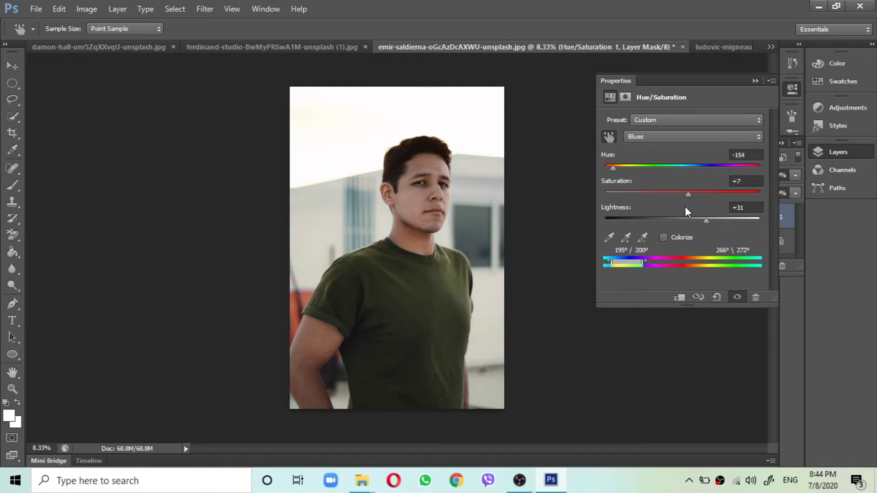
left_click_drag(720, 222, 651, 220)
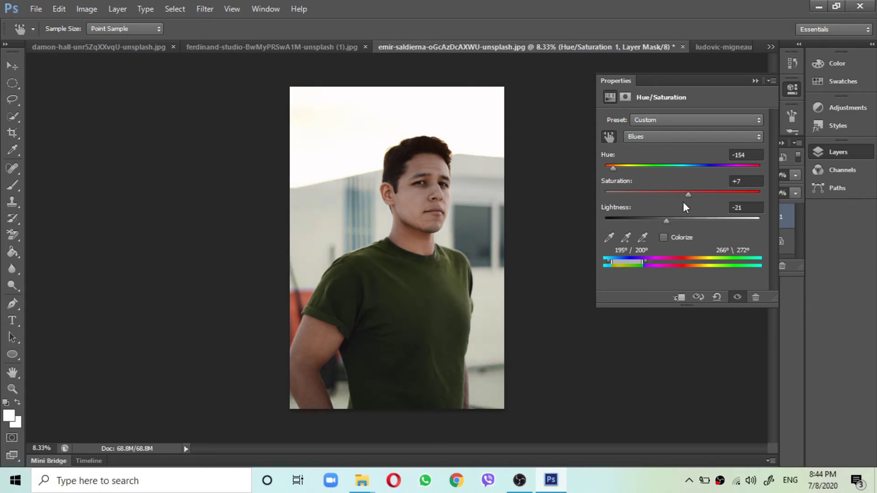
left_click(755, 81)
left_click(718, 50)
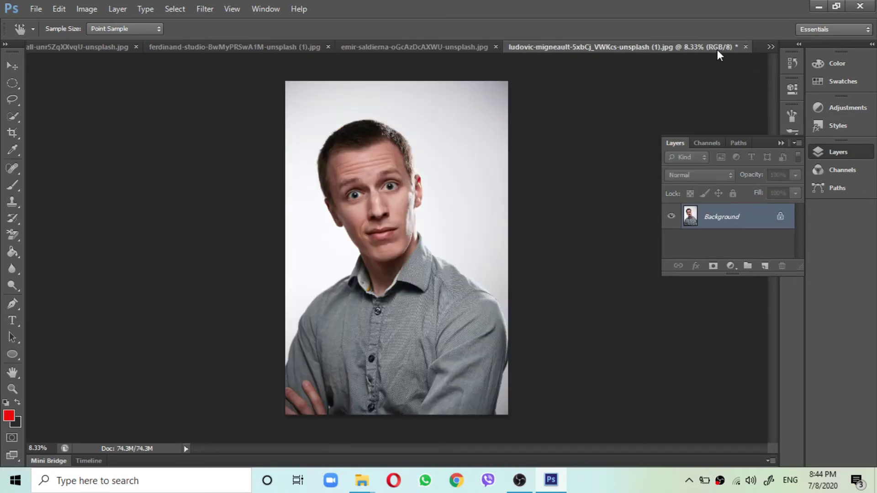
Step: Add a Hue/Saturation layer and sample the grey shirt to target its Blues
left_click(730, 266)
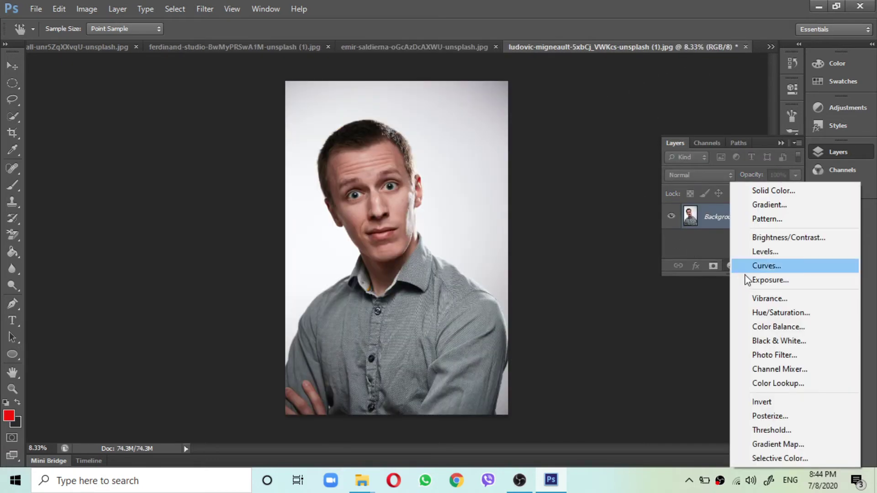
left_click(771, 313)
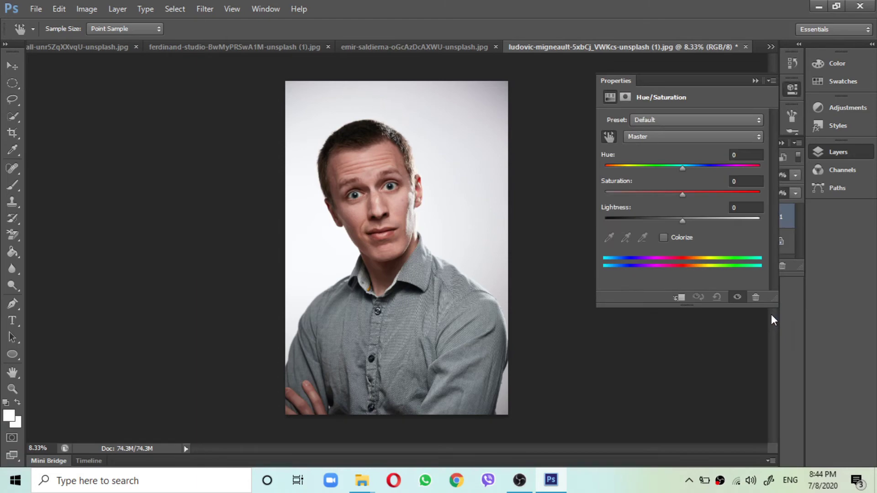
left_click(610, 136)
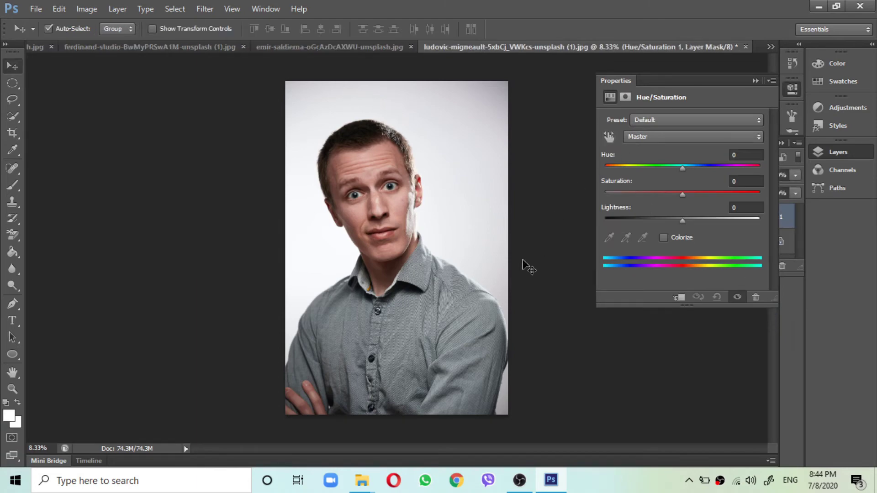
left_click(608, 137)
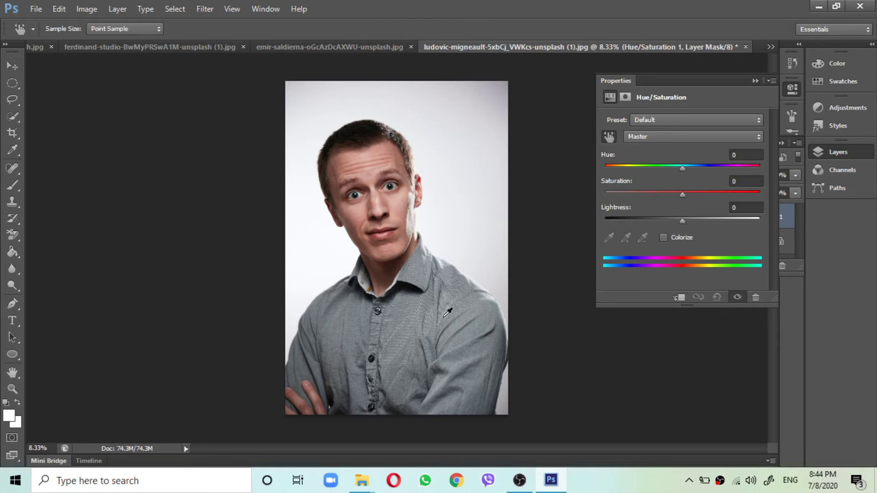
left_click(447, 312)
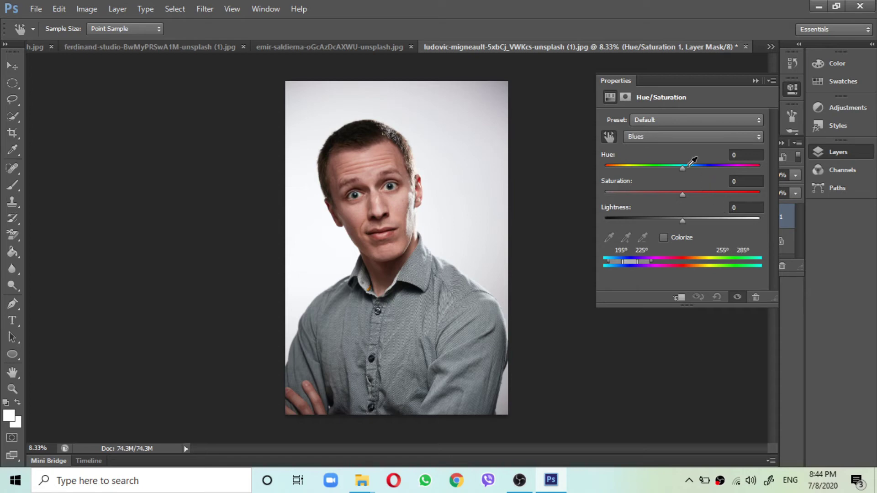
Step: Try out hue, saturation and range settings on the shirt's Blues
left_click_drag(683, 168, 760, 170)
mouse_move(682, 194)
left_mouse_down()
mouse_move(704, 195)
mouse_move(698, 221)
left_mouse_up()
left_click_drag(639, 261, 648, 260)
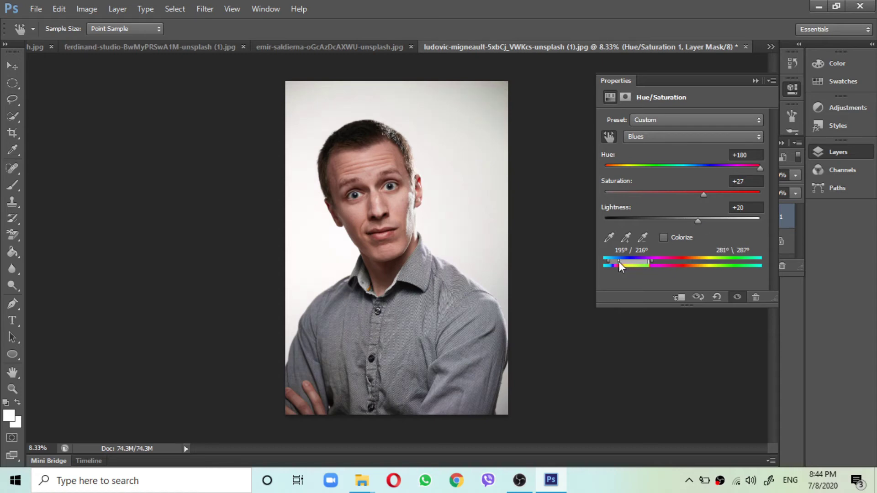
mouse_move(731, 168)
left_mouse_down()
mouse_move(615, 169)
mouse_move(634, 169)
left_mouse_up()
left_click_drag(753, 194, 754, 194)
mouse_move(650, 168)
left_mouse_down()
mouse_move(758, 168)
mouse_move(635, 173)
left_mouse_up()
Step: Finalize Blues at Hue -79, Saturation +85, Lightness -7 to make the shirt green
left_click(678, 193)
left_click_drag(744, 193, 749, 193)
left_click(694, 167)
mouse_move(693, 169)
left_mouse_down()
mouse_move(733, 164)
mouse_move(747, 171)
left_mouse_up()
mouse_move(703, 219)
left_mouse_down()
mouse_move(662, 233)
mouse_move(678, 233)
left_mouse_up()
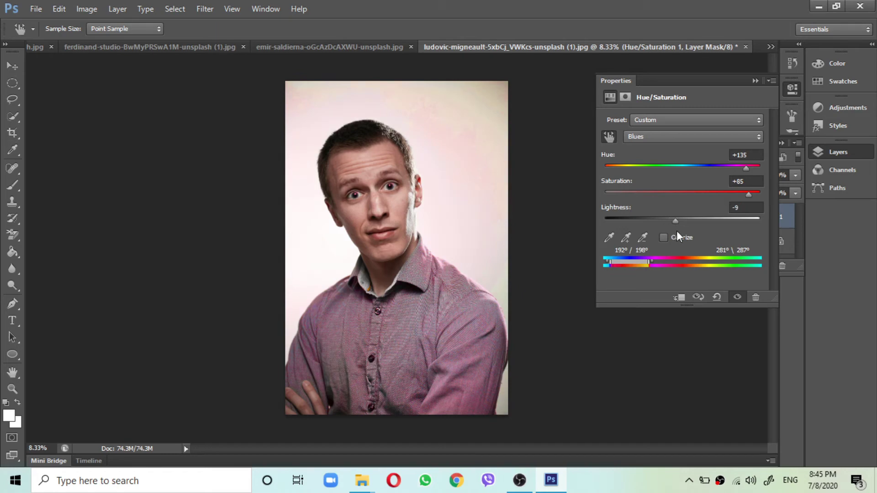
left_click_drag(676, 169, 640, 169)
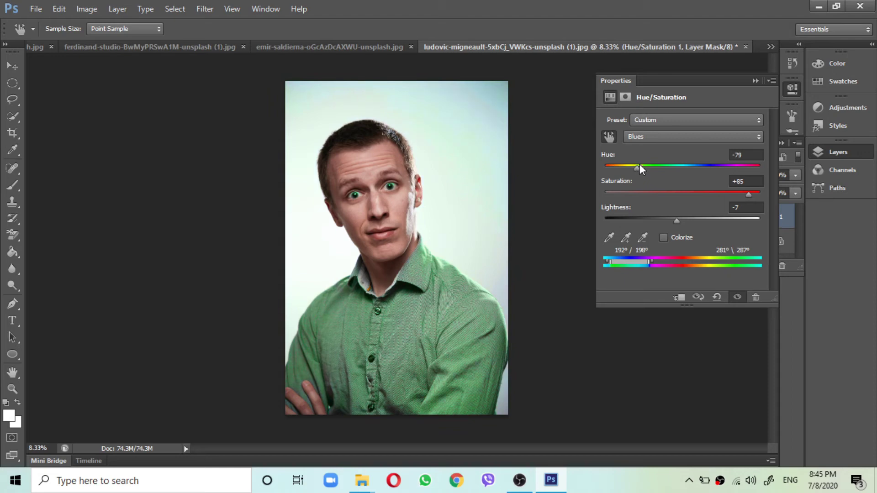
left_click(754, 81)
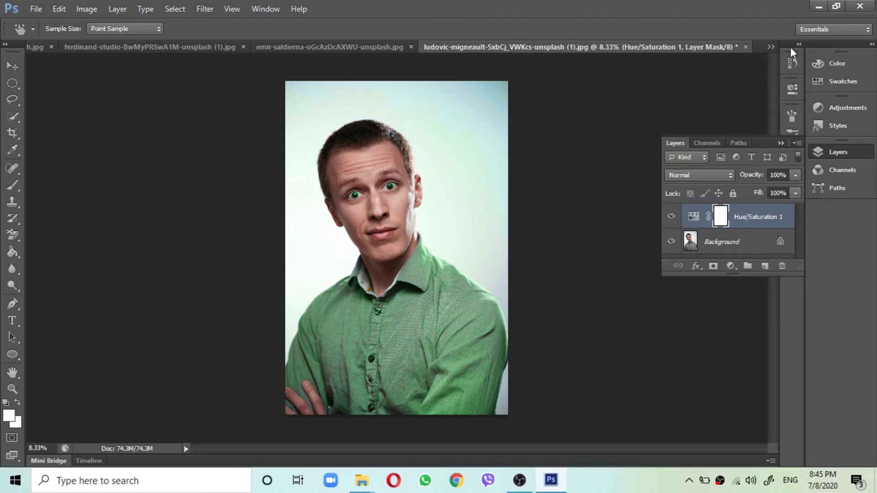
Step: Switch to the man-in-blue-crew-neck-shirt photo and add a Hue/Saturation layer with the targeted tool
left_click(769, 47)
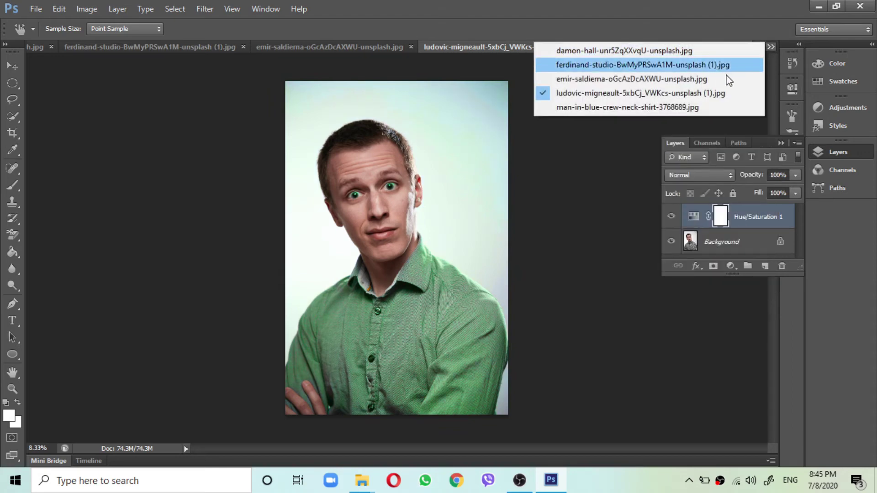
left_click(709, 108)
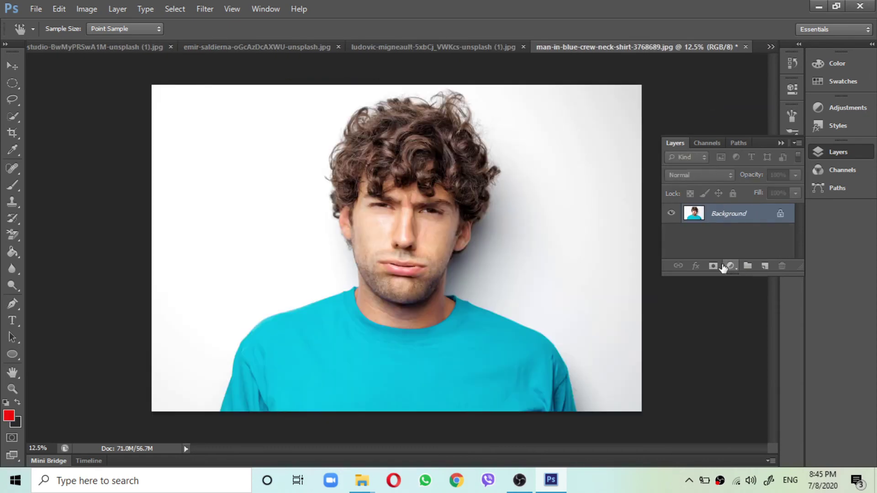
left_click(727, 266)
left_click(770, 310)
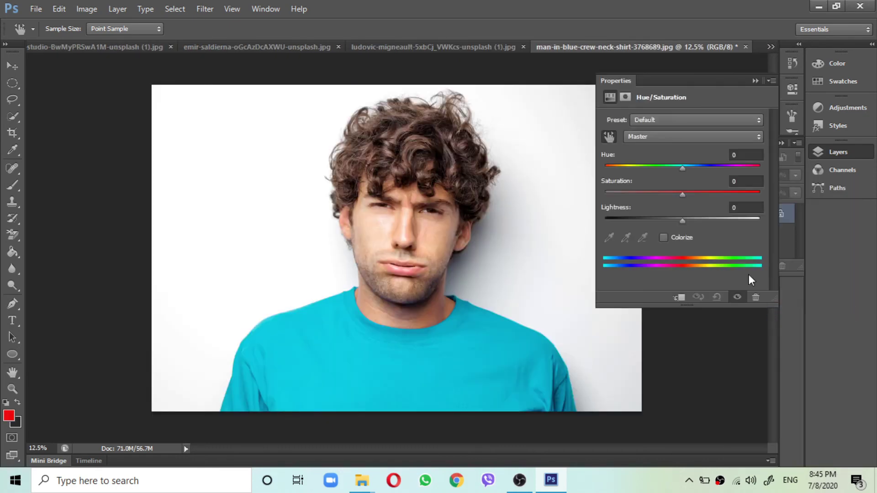
left_click(608, 136)
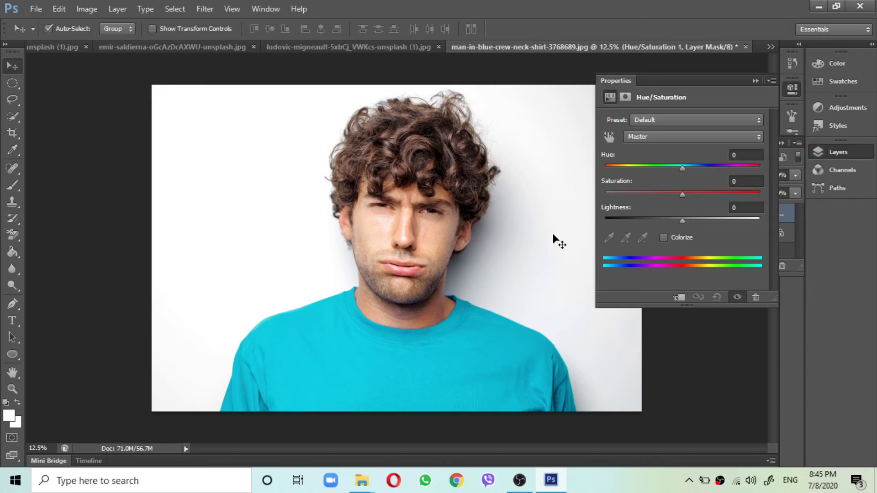
left_click(607, 135)
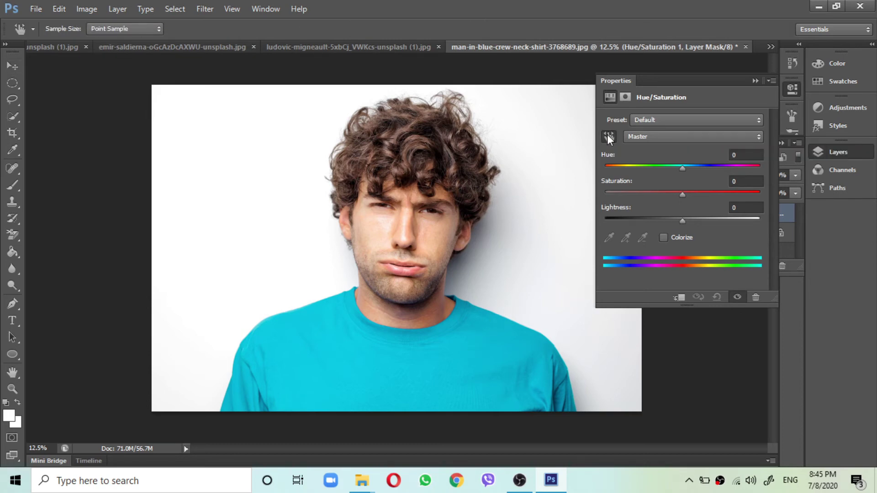
Step: Target Cyans at Hue +180, Saturation +90, Lightness -2 and widen the range, turning the shirt red
left_click(428, 359)
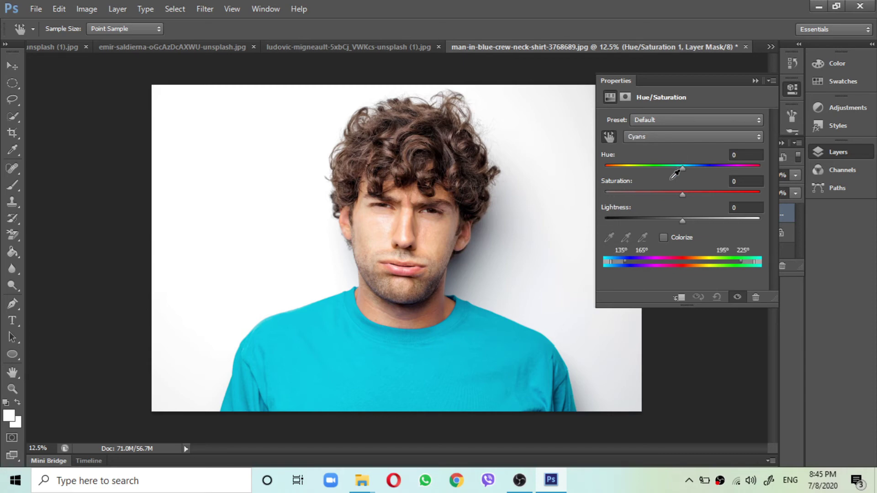
left_click(435, 348)
left_click_drag(682, 167, 764, 165)
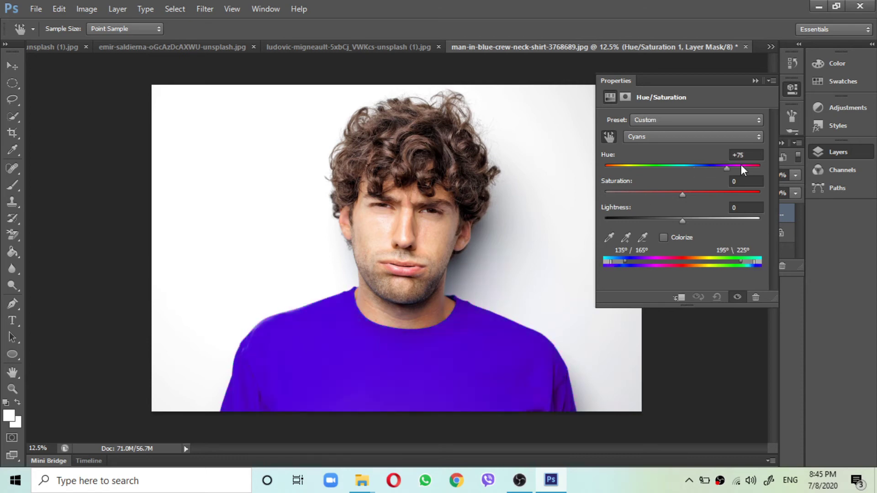
left_click_drag(694, 195, 734, 195)
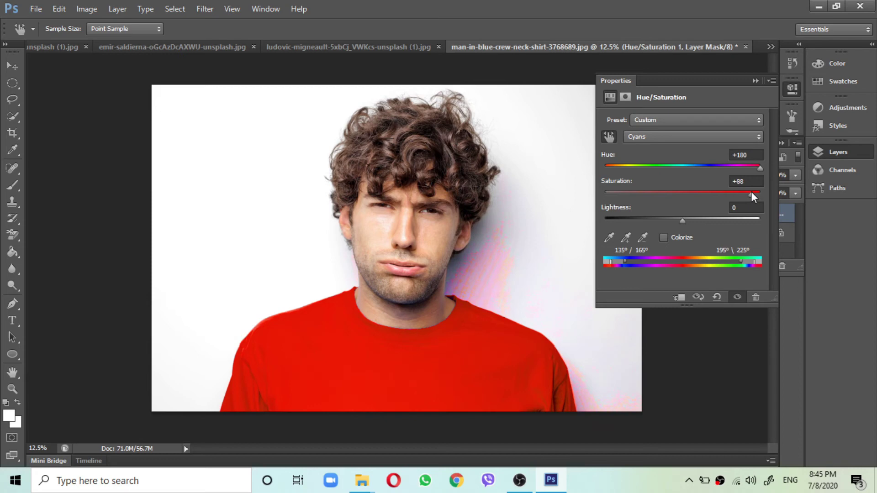
mouse_move(683, 222)
left_mouse_down()
mouse_move(708, 221)
mouse_move(681, 221)
left_mouse_up()
left_click_drag(611, 260, 620, 258)
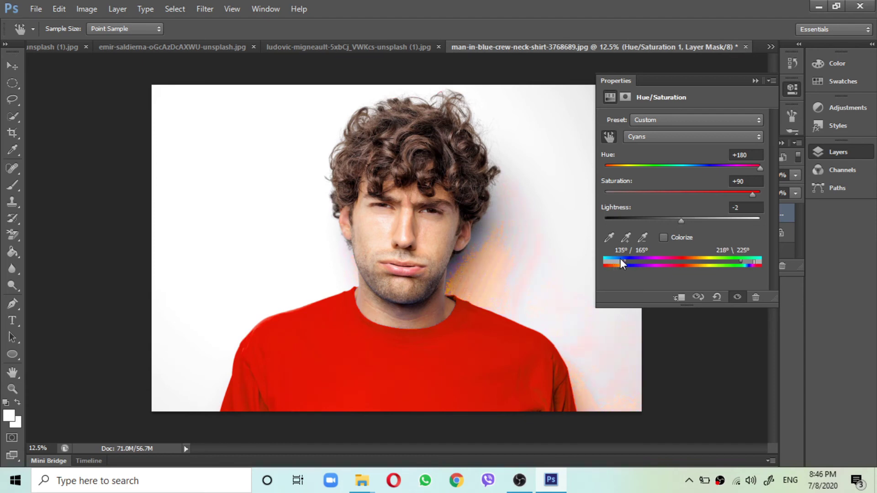
Step: Tighten the Cyans range and settle on Hue +170, Saturation -16, Lightness +7 for a muted red
left_click_drag(621, 259, 609, 261)
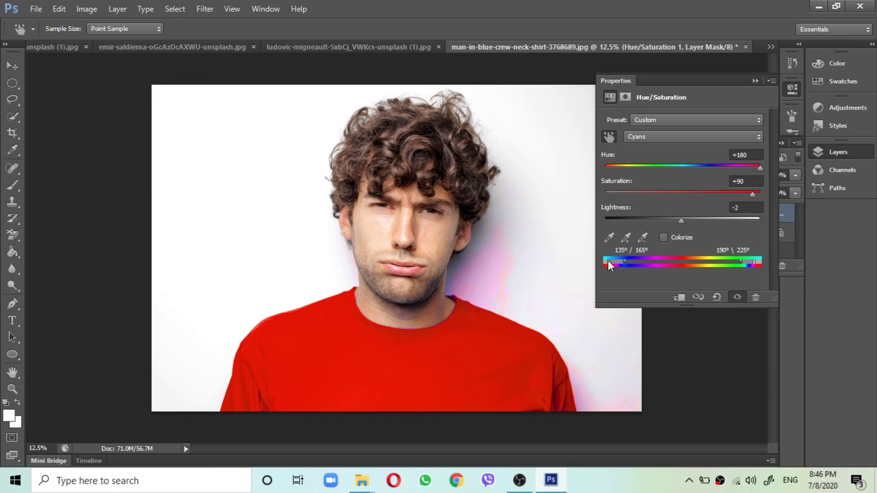
left_click_drag(754, 261, 751, 262)
mouse_move(706, 167)
left_mouse_down()
mouse_move(669, 166)
mouse_move(676, 167)
left_mouse_up()
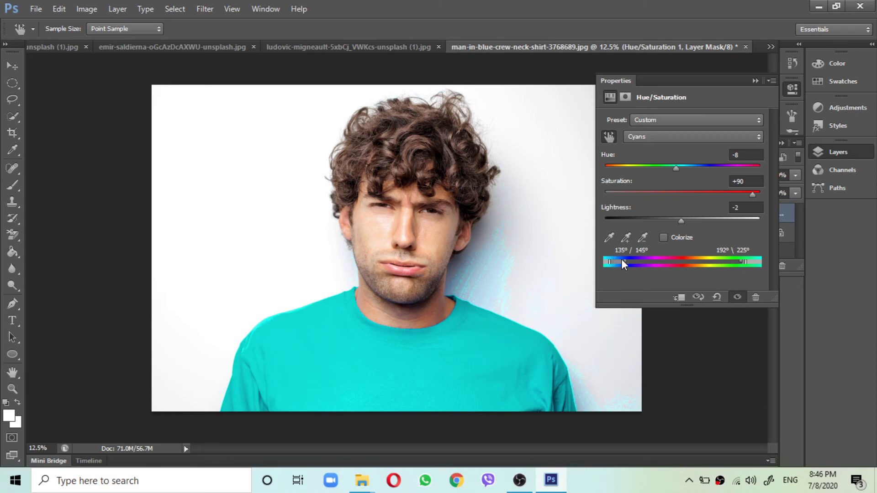
left_click_drag(621, 261, 616, 261)
mouse_move(675, 168)
left_mouse_down()
mouse_move(728, 168)
mouse_move(649, 168)
left_mouse_up()
mouse_move(684, 192)
left_mouse_down()
mouse_move(654, 192)
mouse_move(655, 166)
mouse_move(720, 166)
mouse_move(618, 174)
mouse_move(755, 167)
left_mouse_up()
left_click(657, 193)
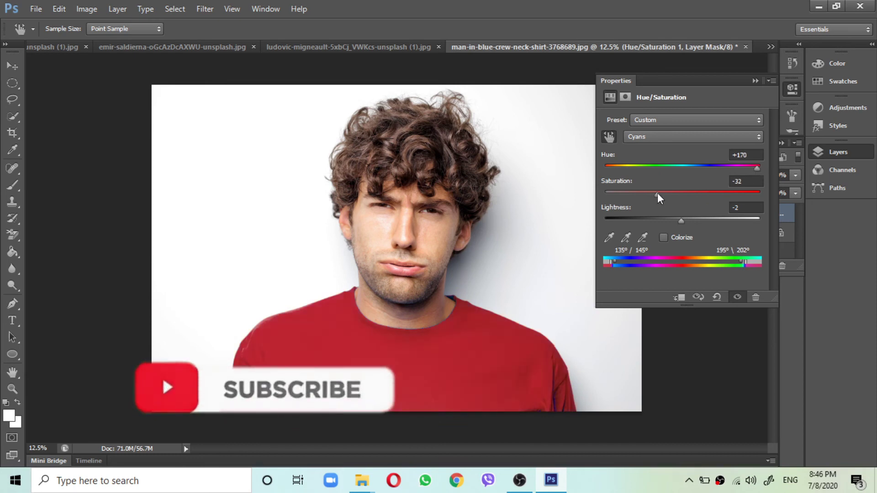
mouse_move(671, 191)
left_mouse_down()
mouse_move(687, 193)
mouse_move(670, 194)
mouse_move(698, 218)
mouse_move(689, 219)
left_mouse_up()
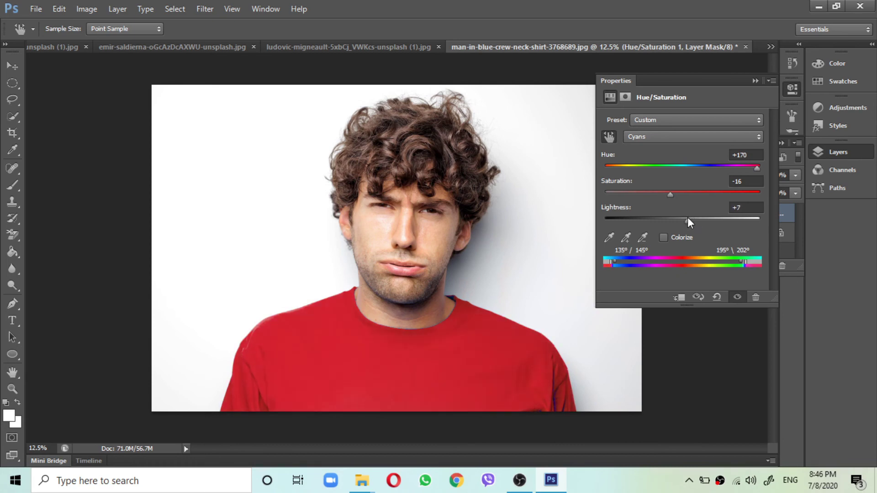
left_click(755, 81)
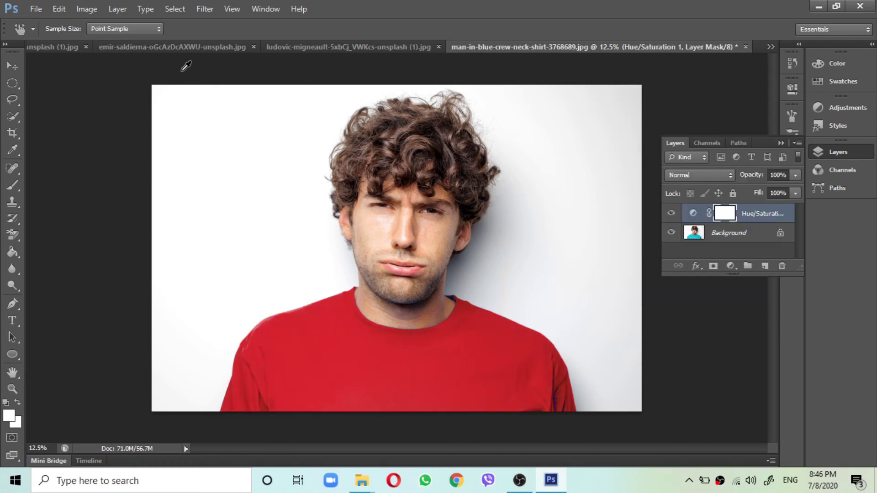
Step: Bring the damon-hall photo with the green shirt to the front
left_click(771, 45)
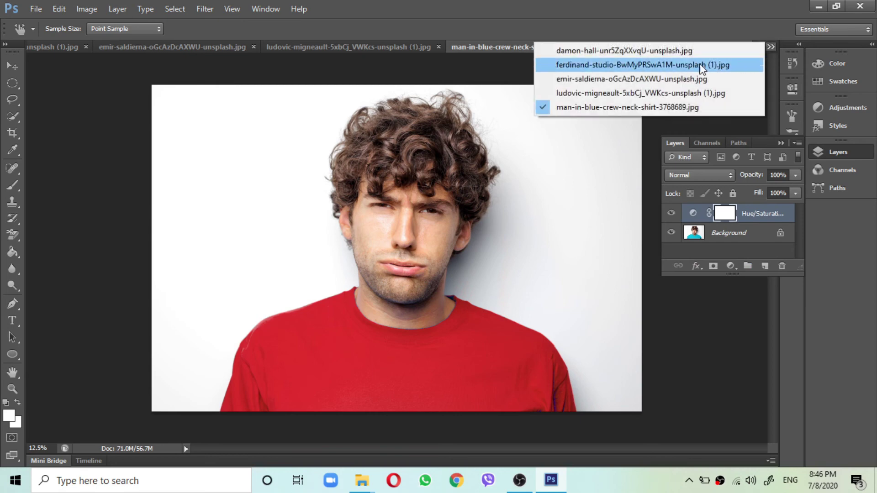
left_click(720, 50)
key("v")
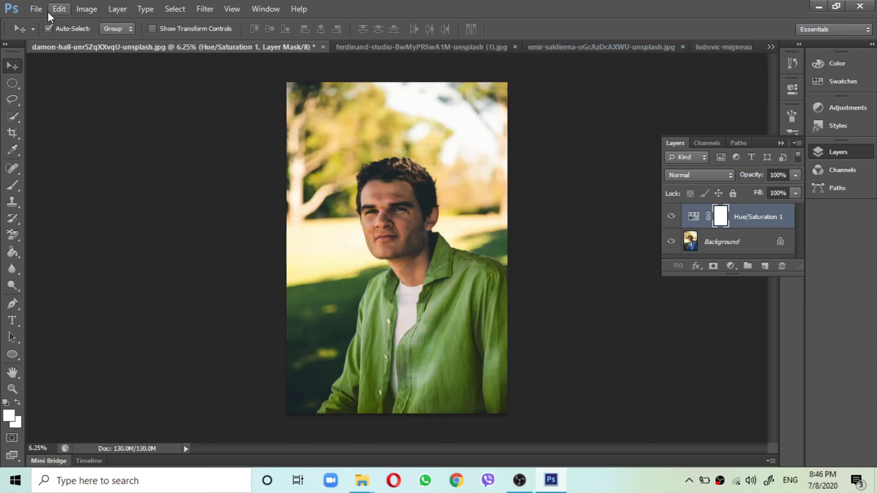
Step: Save it as a JPEG named edits.jpg in the 5th folder
left_click(36, 9)
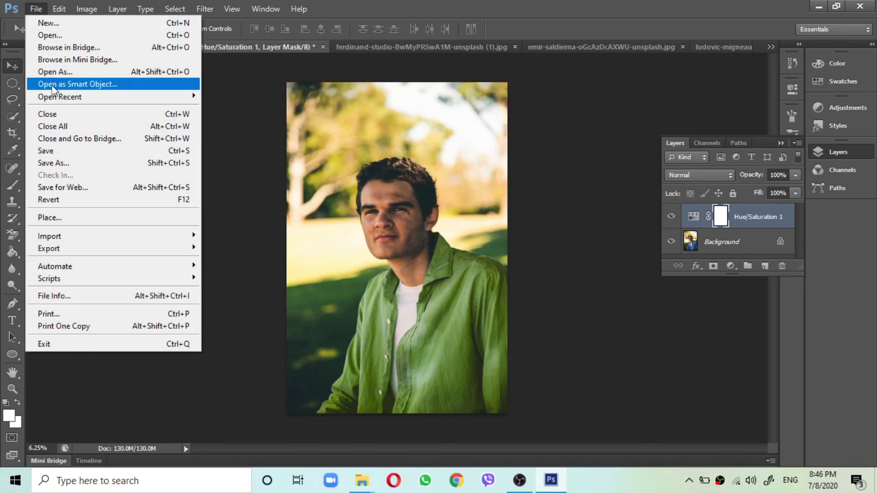
left_click(68, 163)
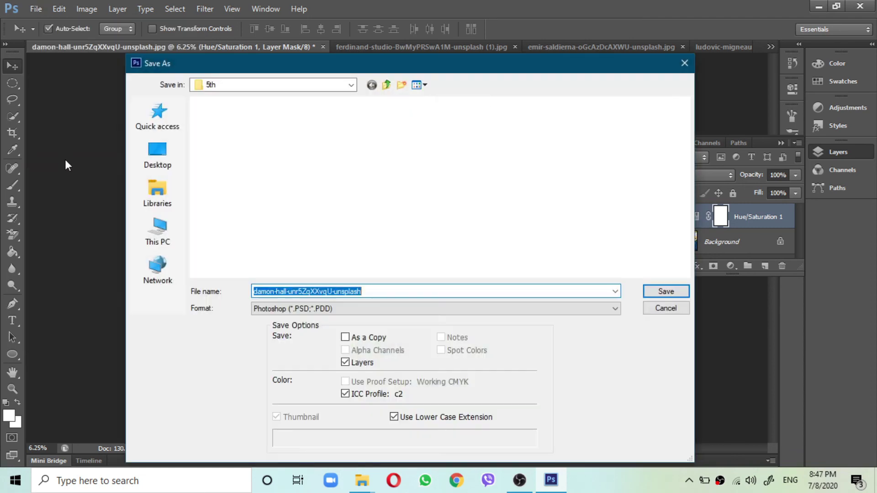
type("edits")
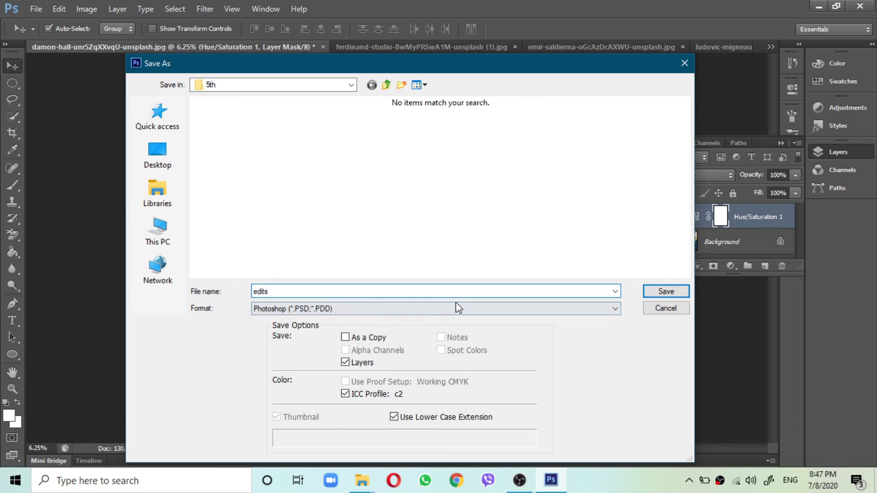
left_click(459, 308)
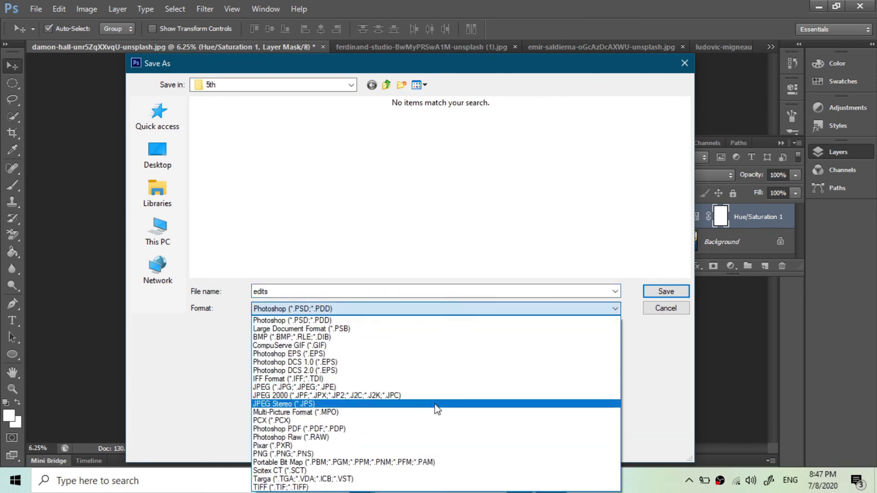
left_click(439, 388)
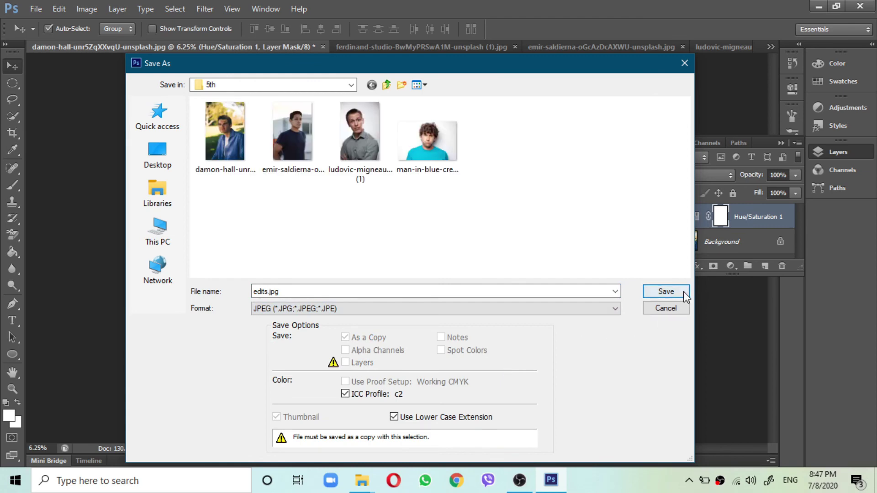
left_click(666, 293)
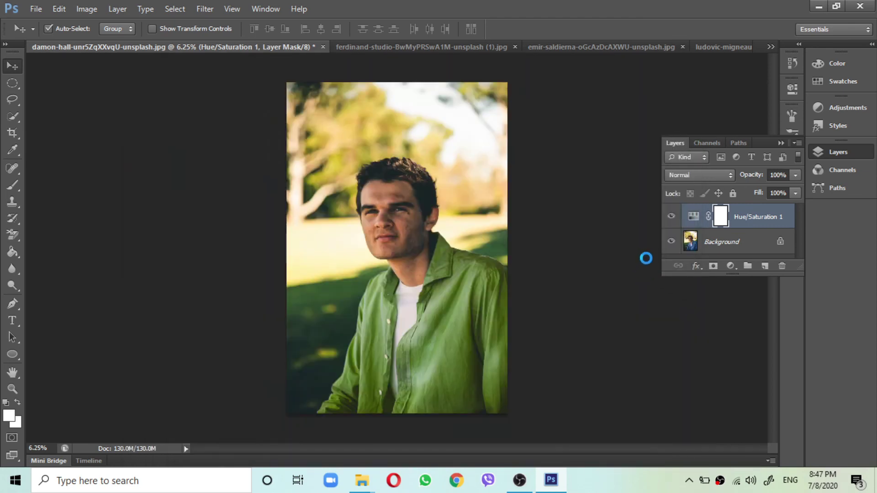